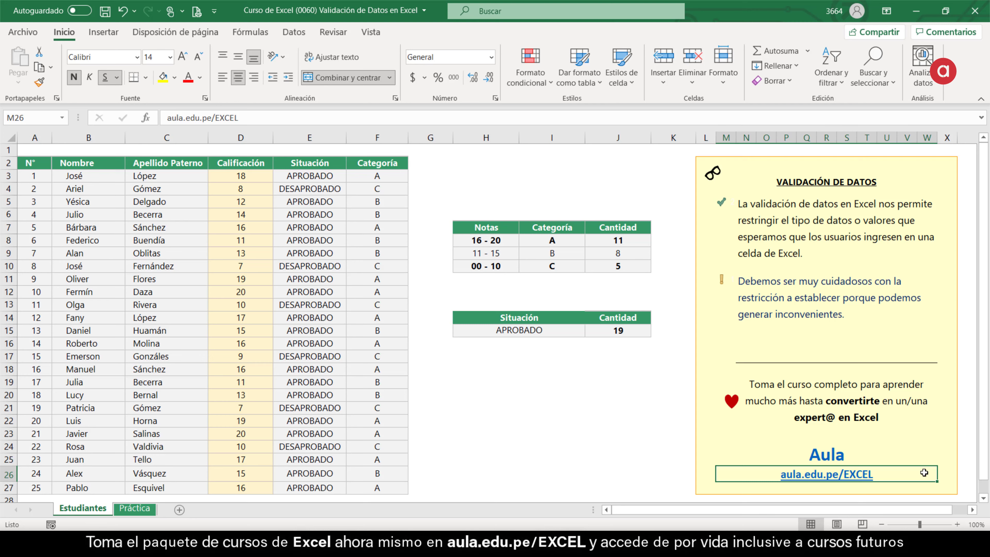
Select the Calificación grades D3:D27 and open Datos > Validación de datos.
click(262, 176)
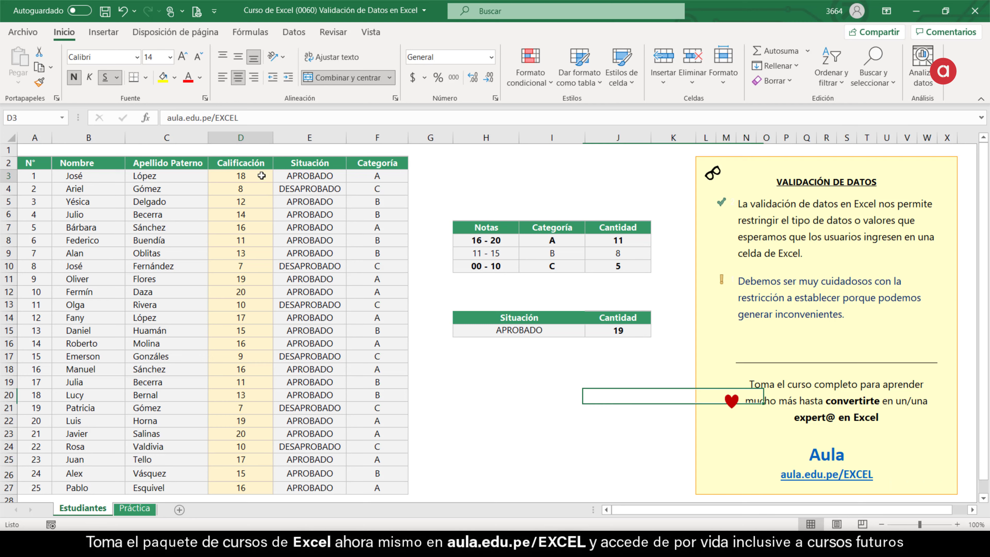
key(ctrl+shift+Down)
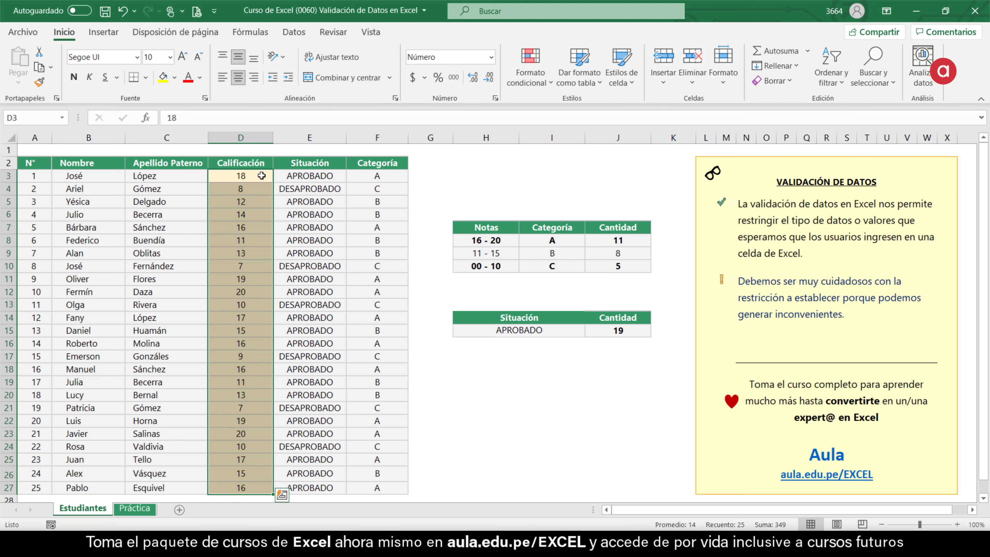
click(300, 36)
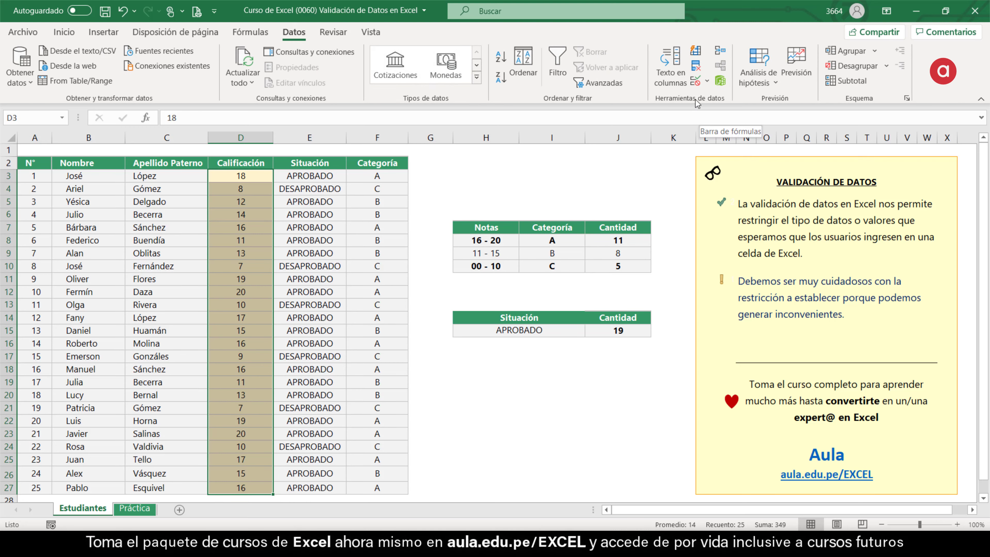
click(695, 83)
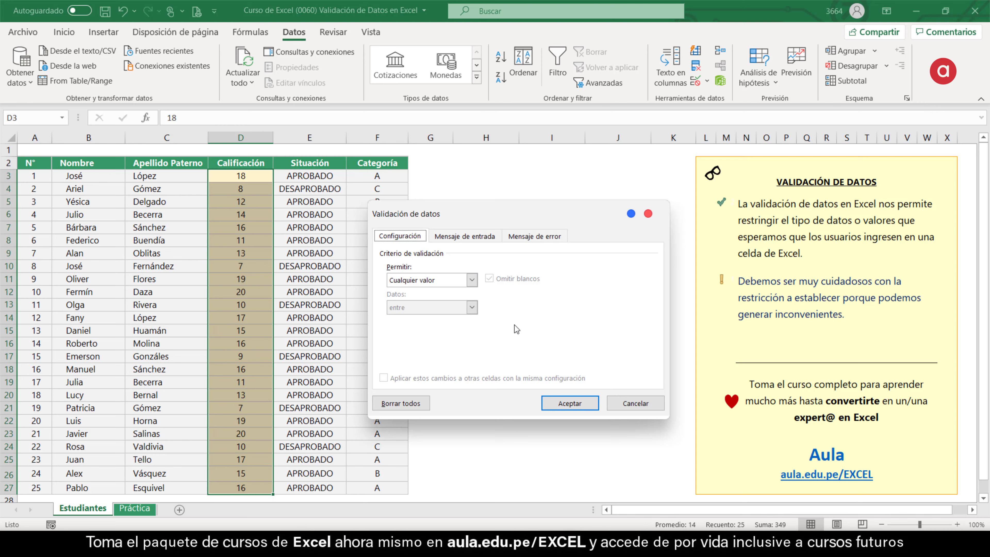
Review the input message and error alert tabs, then set Permitir to Número entero.
click(447, 237)
click(540, 238)
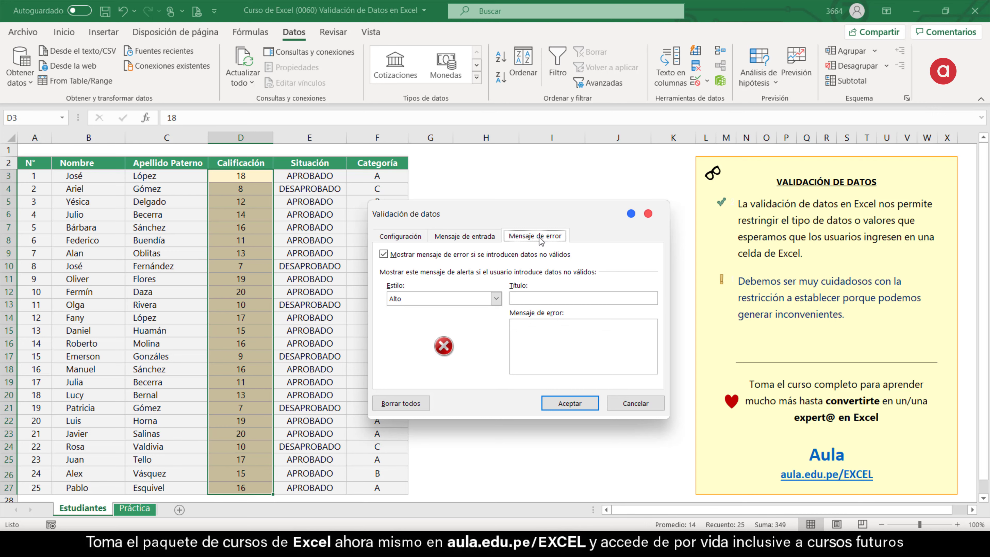
click(417, 236)
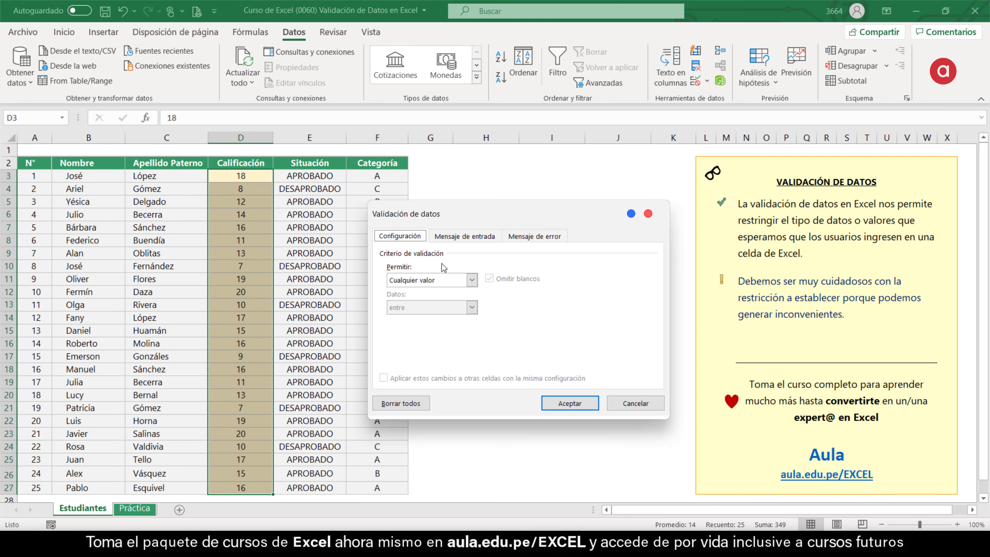
click(471, 284)
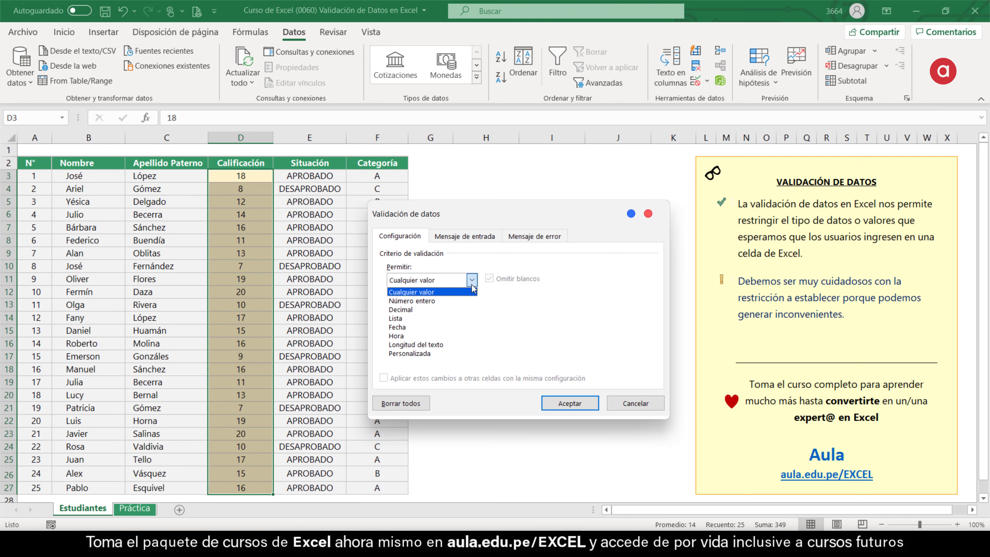
click(471, 300)
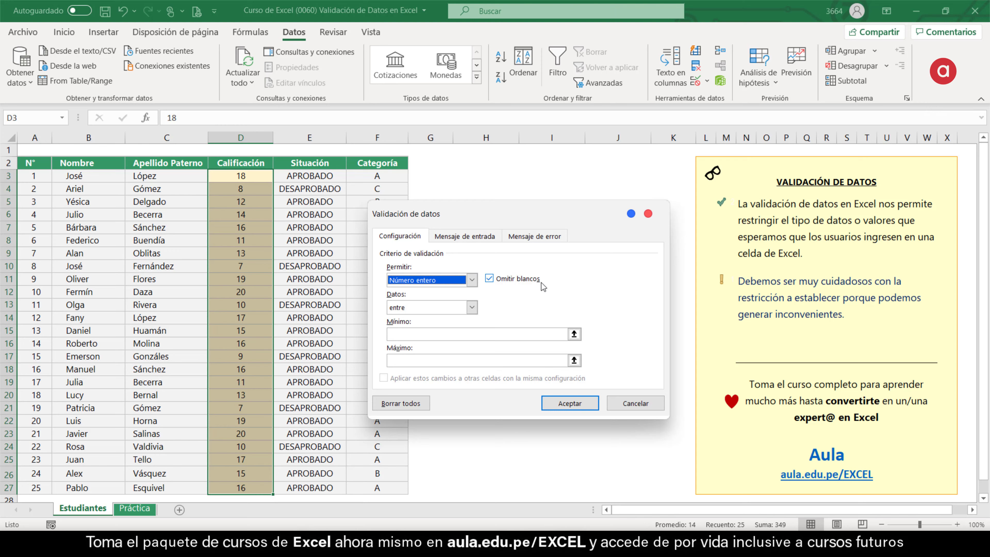
Limit the grades to whole numbers 'entre' Mínimo 0 and Máximo 20, and apply.
click(472, 307)
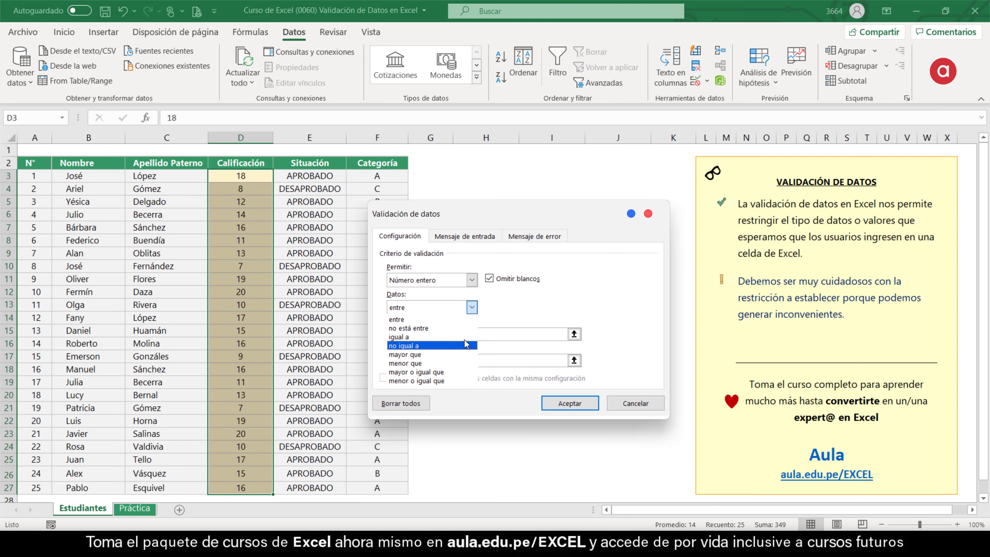
click(459, 320)
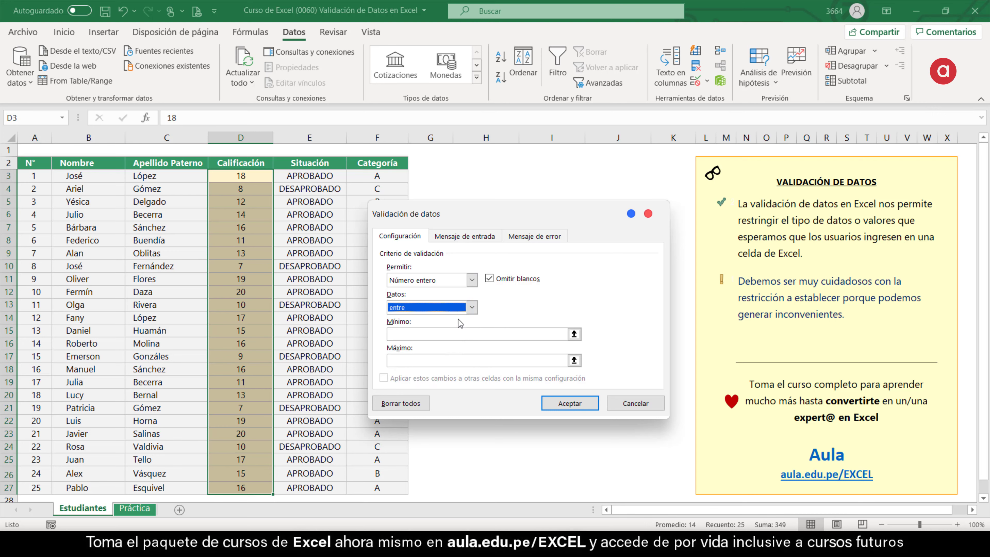
click(458, 332)
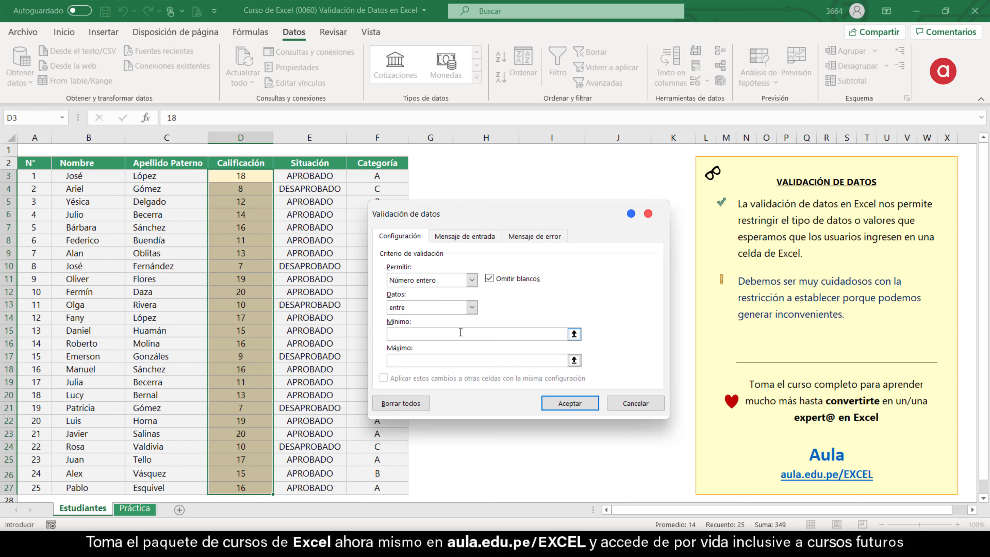
text(0)
click(460, 359)
text(20)
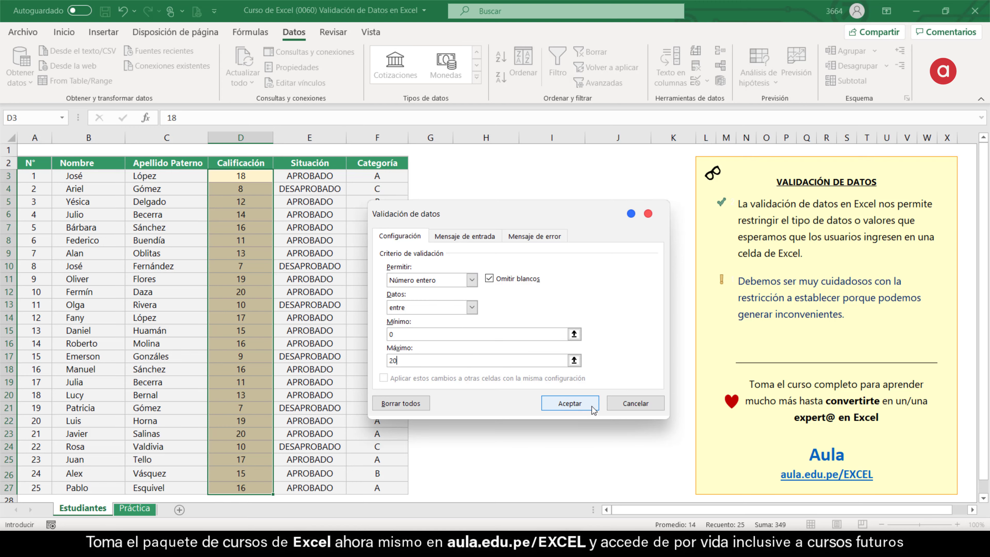
click(569, 403)
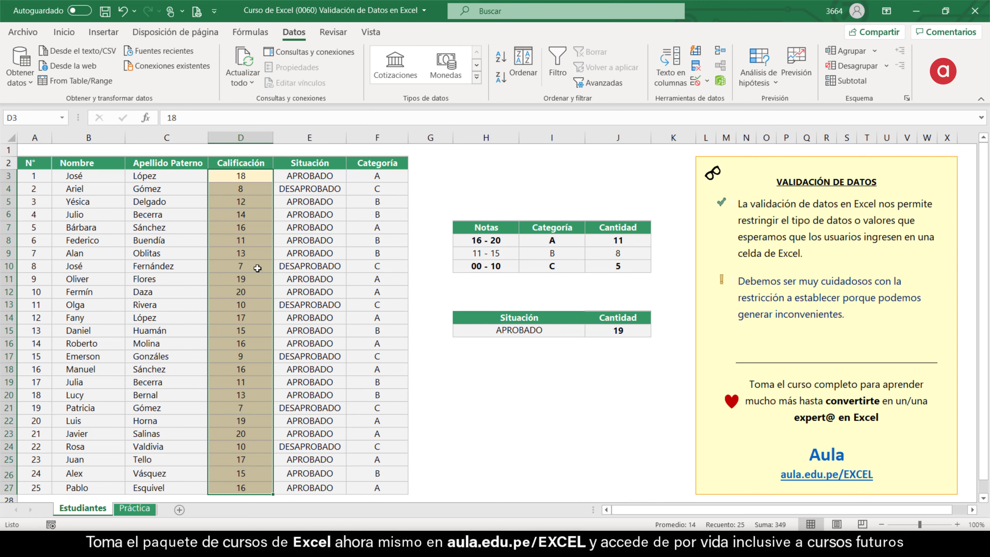
click(257, 267)
text(30)
key(Return)
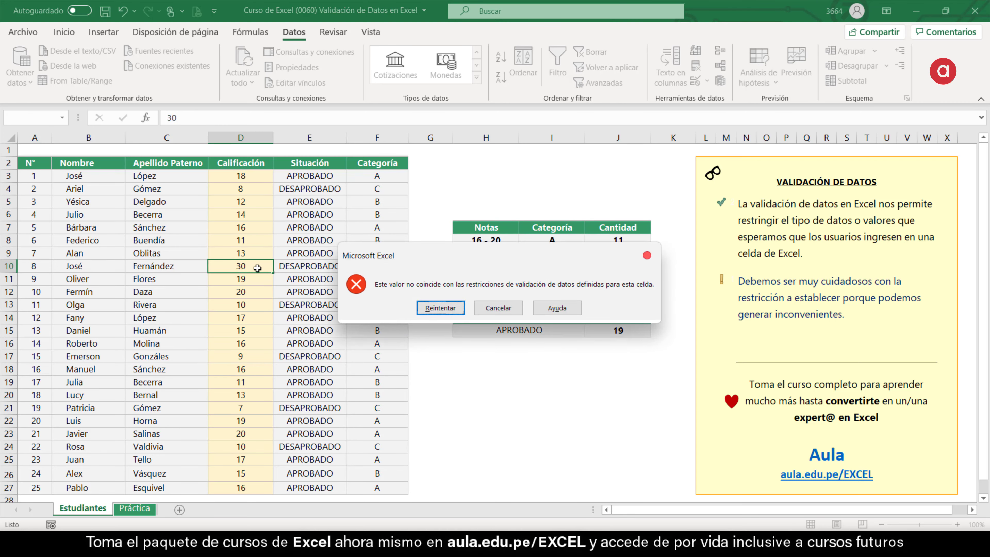
click(441, 310)
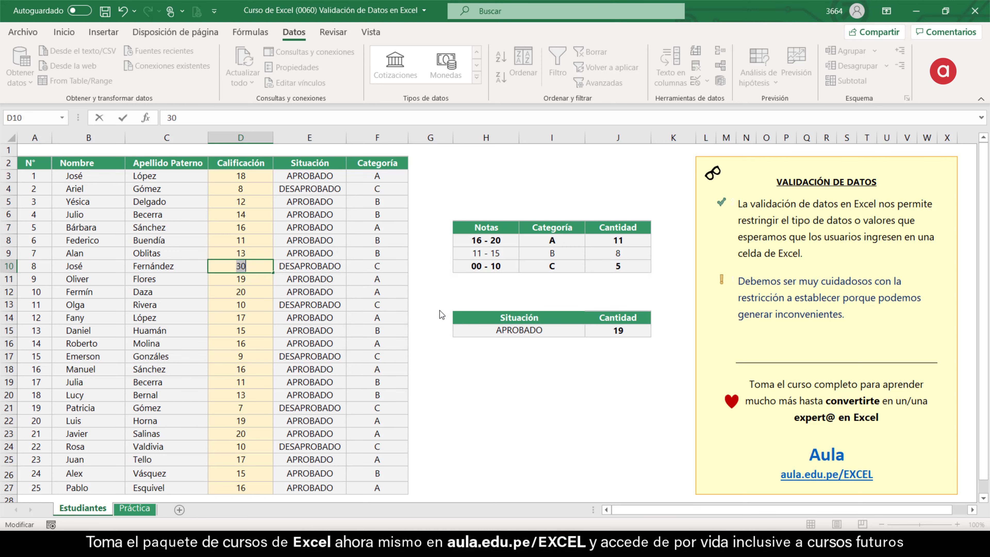
text(25)
key(Return)
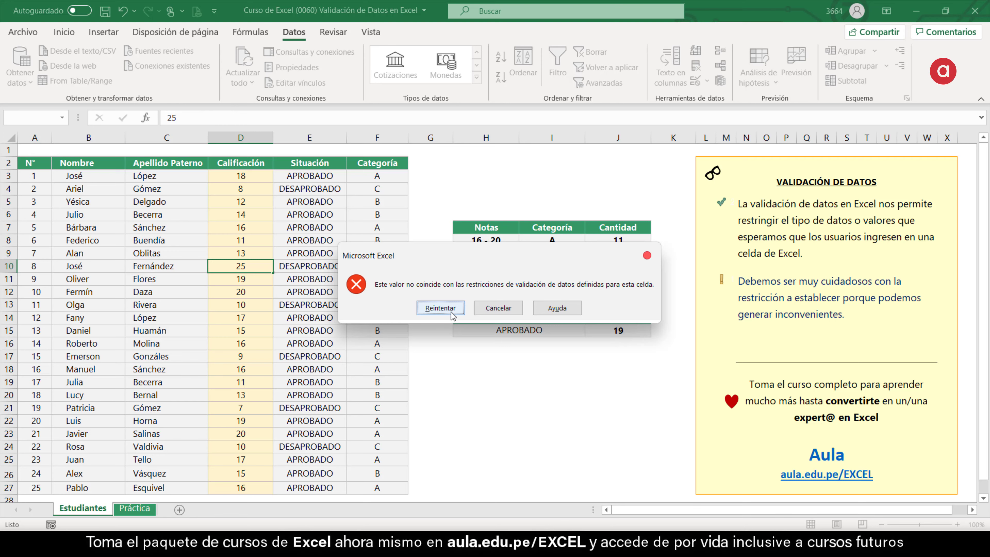
click(490, 311)
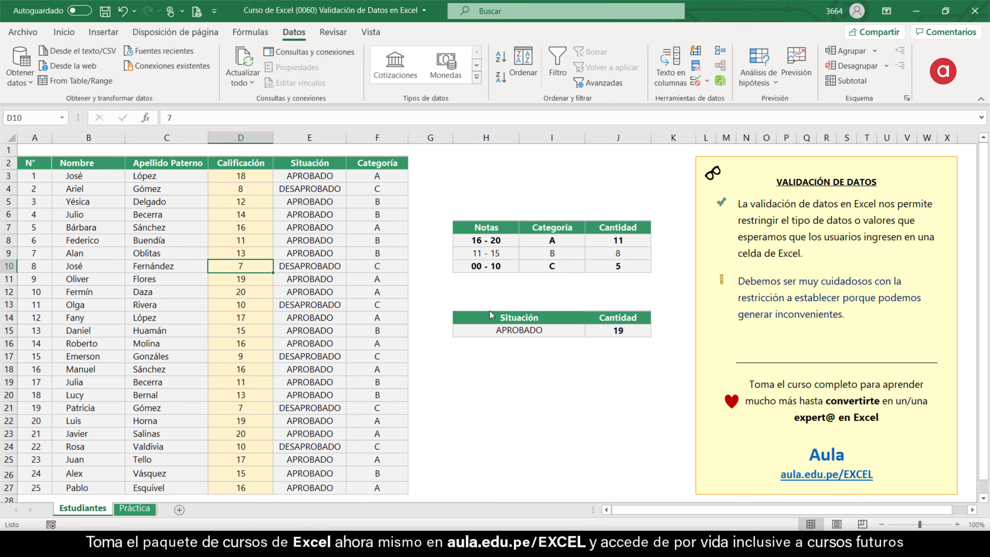
drag(257, 176, 242, 477)
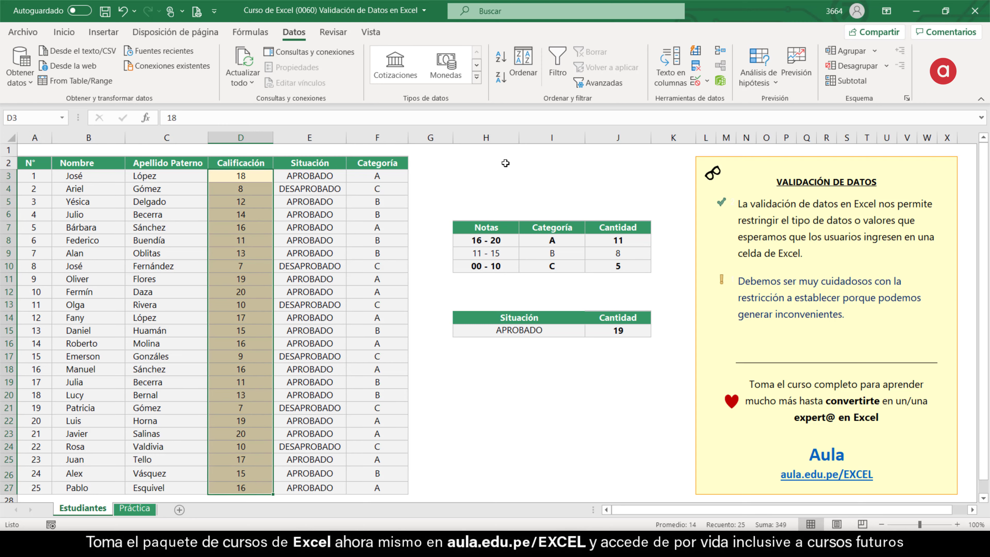
Add an input prompt titled 'Datos permitidos' asking for whole-number grades between 0 and 20.
click(695, 82)
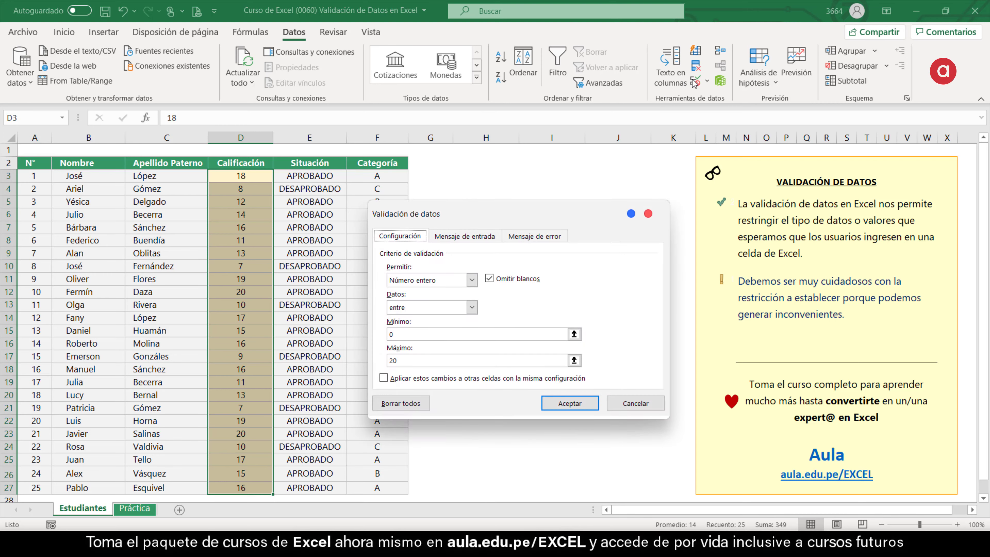
click(469, 237)
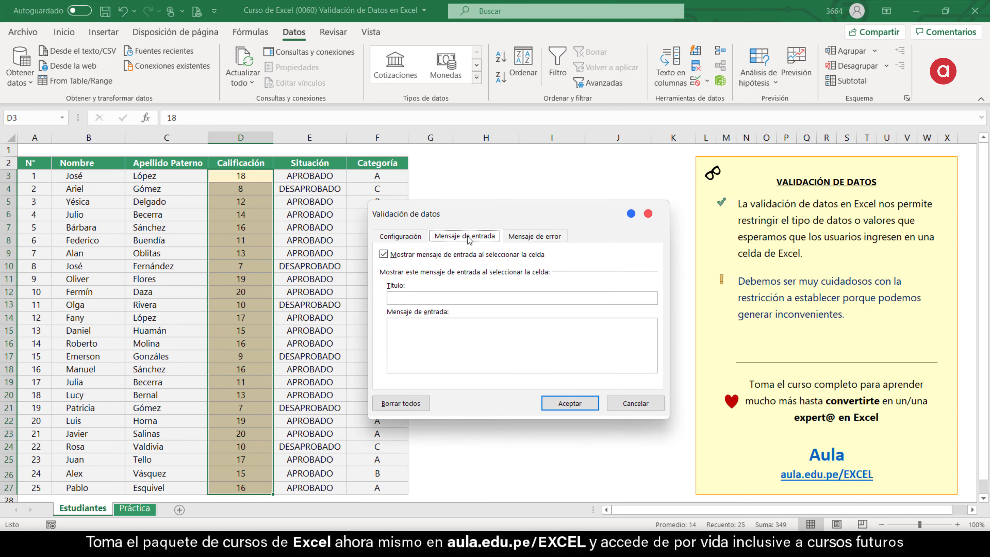
click(437, 299)
text(Da)
text(tos perm)
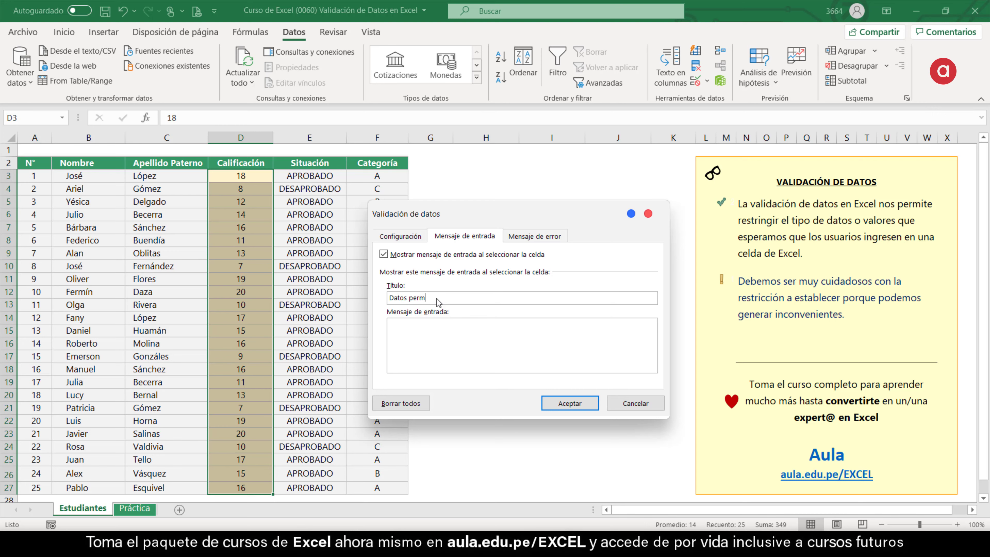
text(itidos)
text(Por avor relle)
text(ne con valo)
text(res enteros e)
text(ntre)
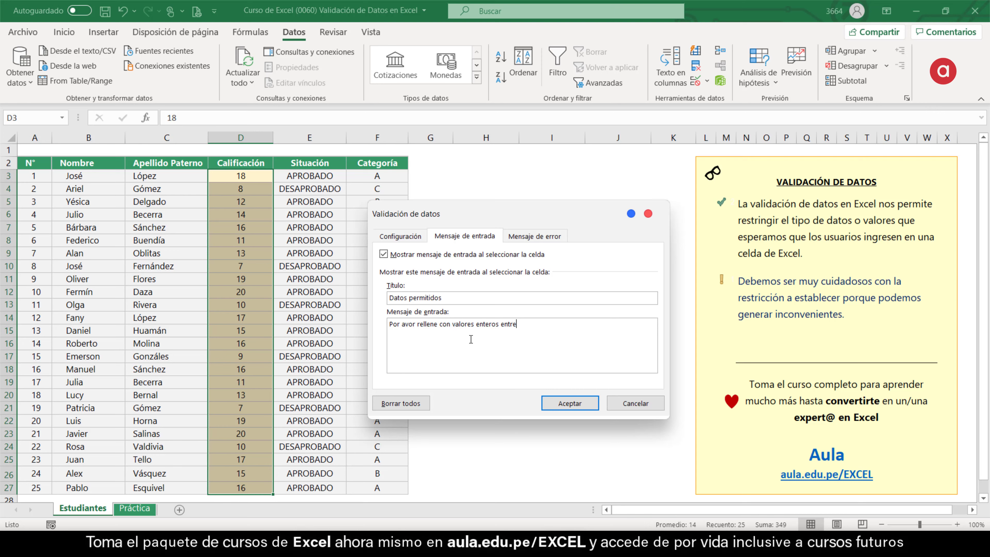
text( 0 y 20)
Confirm the input prompt, then test by entering 30 in D10 and cancel the rejection.
click(569, 403)
click(241, 265)
text(30)
key(Return)
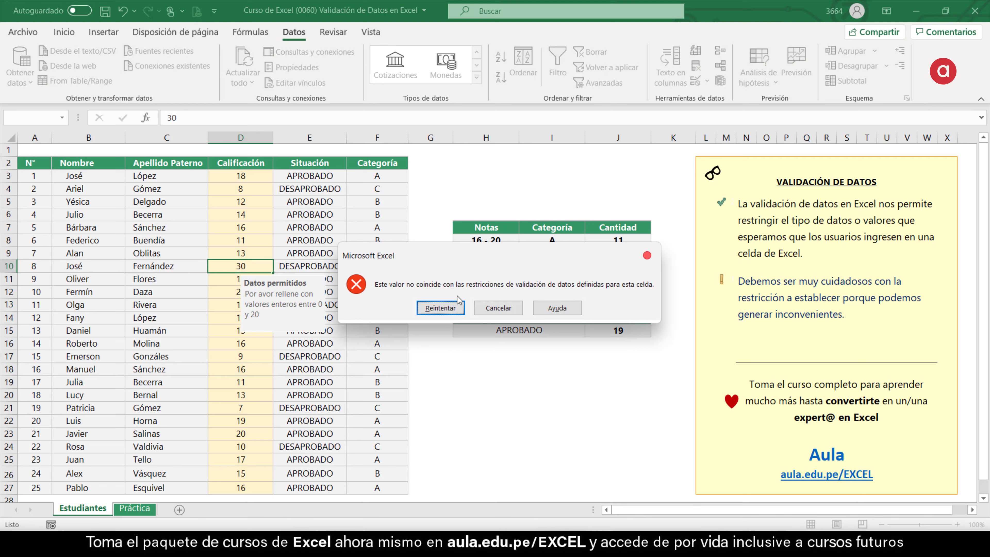
click(491, 306)
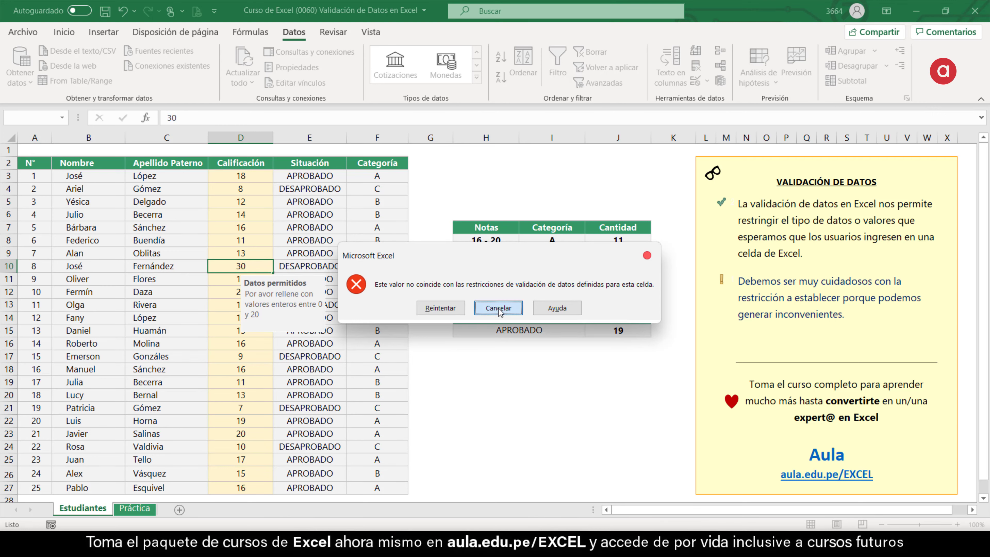
Reselect D3:D27 and reopen the data validation settings.
click(231, 175)
key(ctrl+shift+Down)
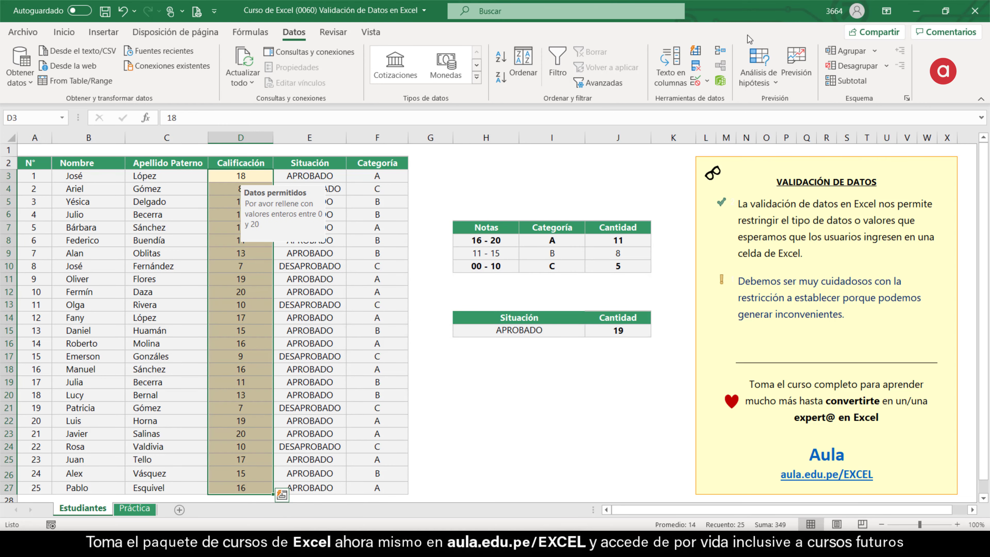
click(696, 82)
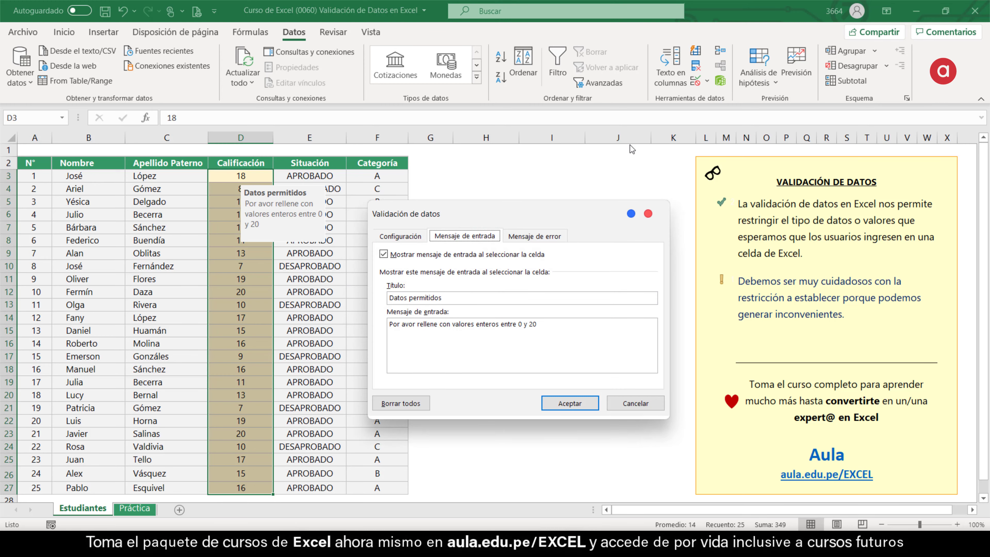
Set a stop-style error alert titled 'Mucho cuidado' with message 'Este valor no está permitido'.
click(524, 237)
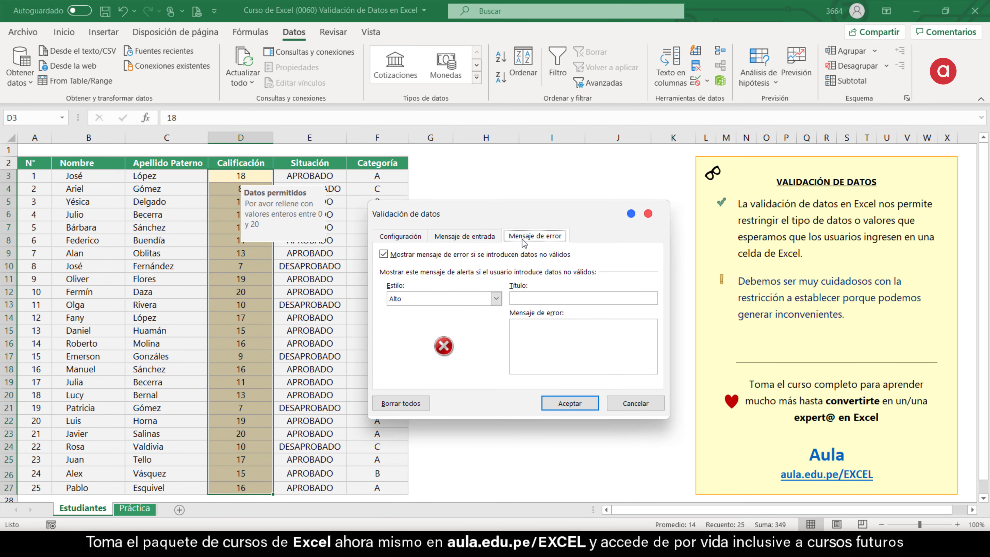
click(495, 298)
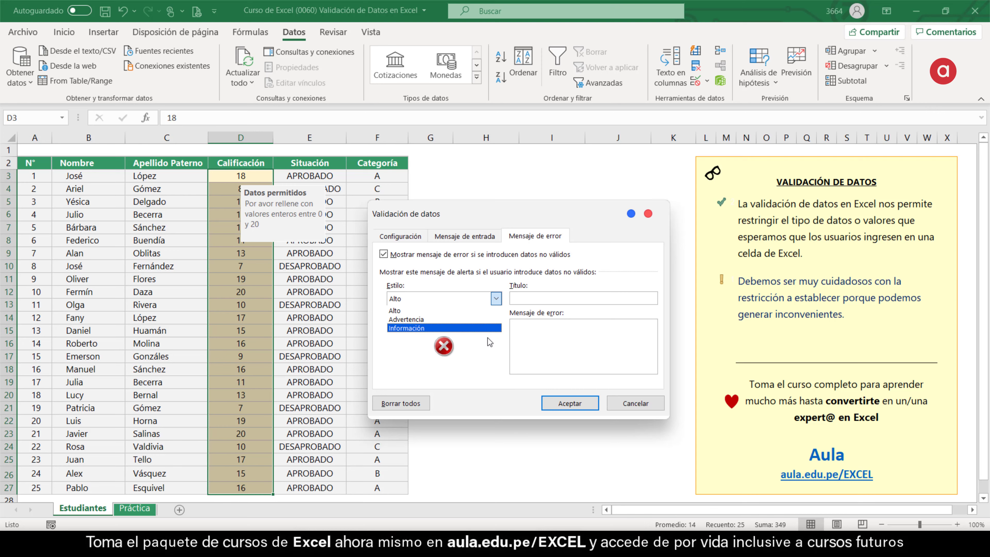
click(492, 311)
click(522, 300)
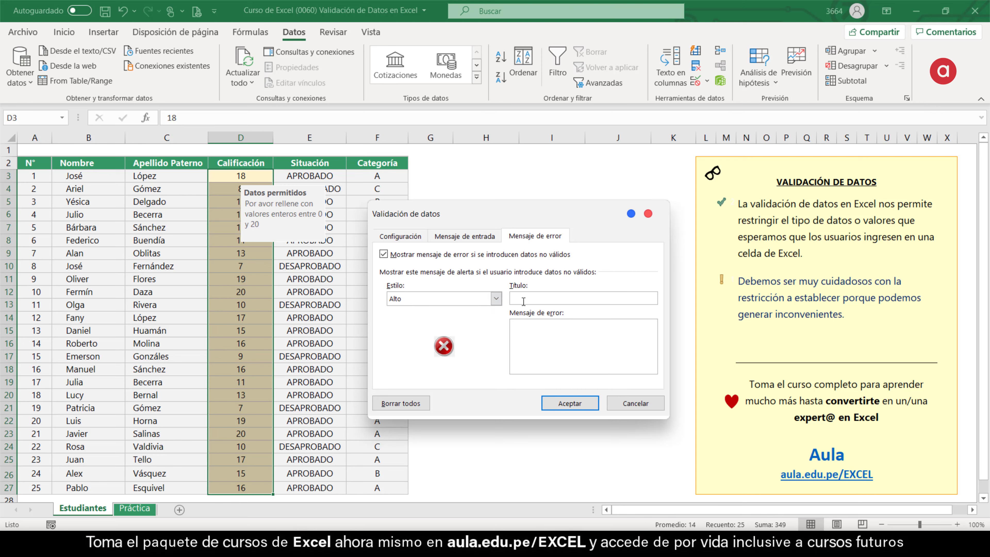
text(Mucho cuidad)
text(o)
key(Tab)
text(Este va)
text(lor no está)
text( permitido)
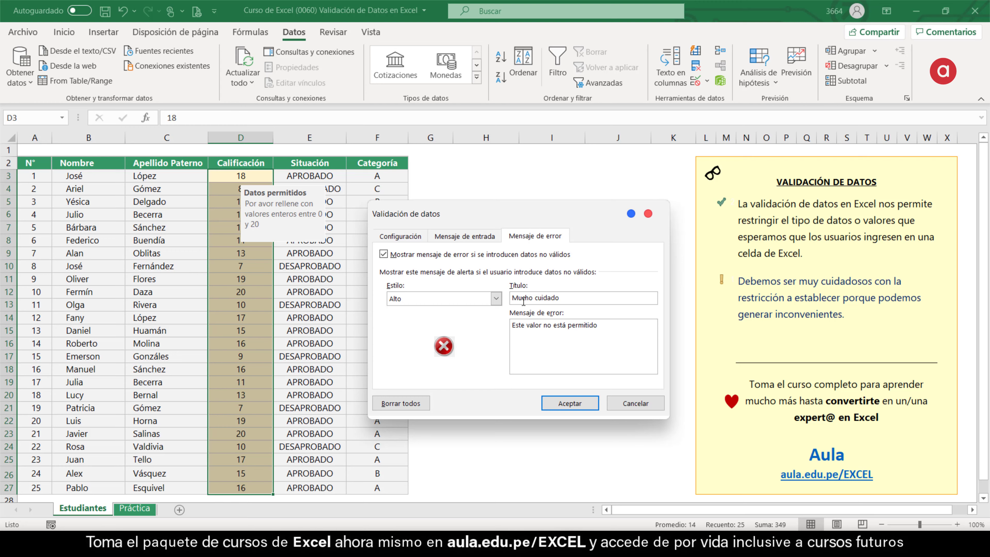
click(581, 403)
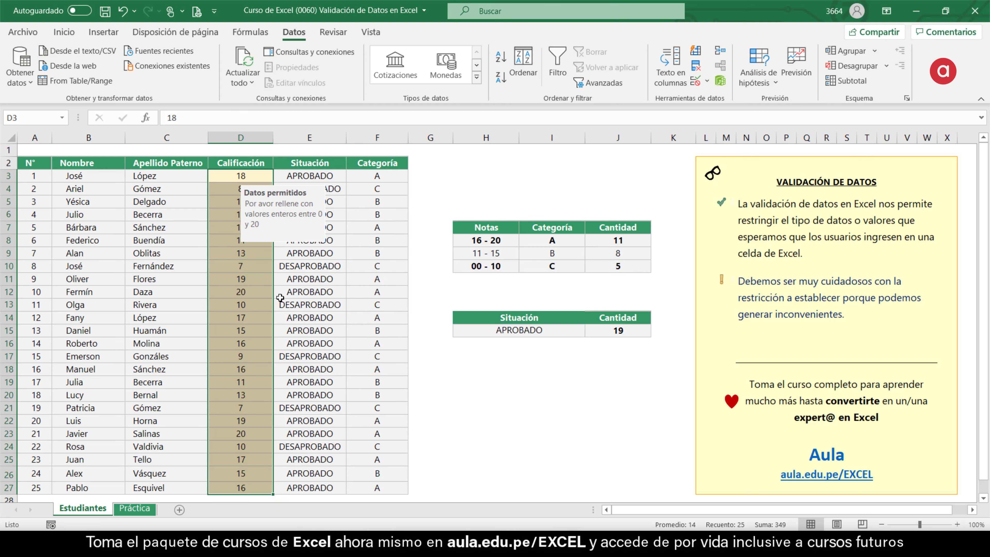
Clear the grade in D12 and make the validation rule stop ignoring blank cells.
click(260, 293)
key(Delete)
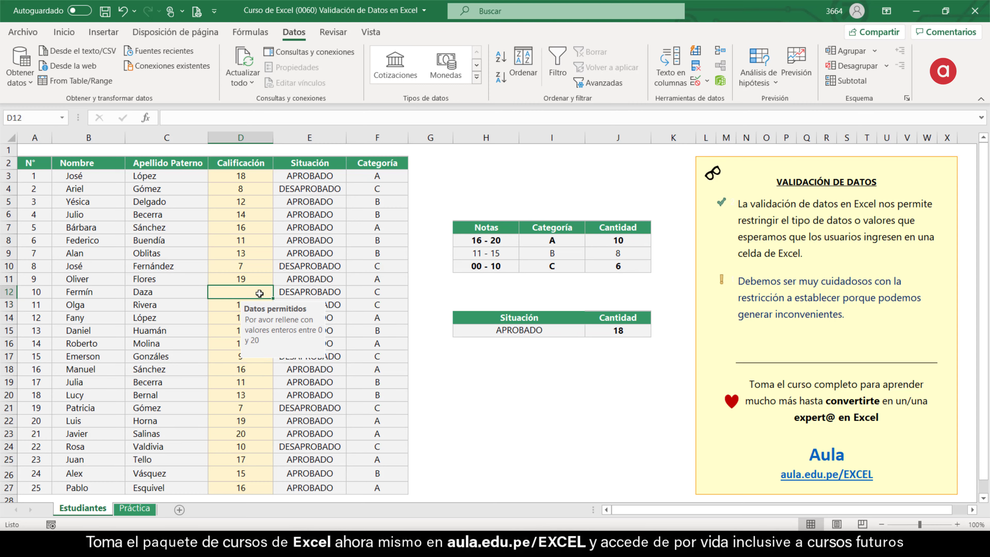
click(695, 83)
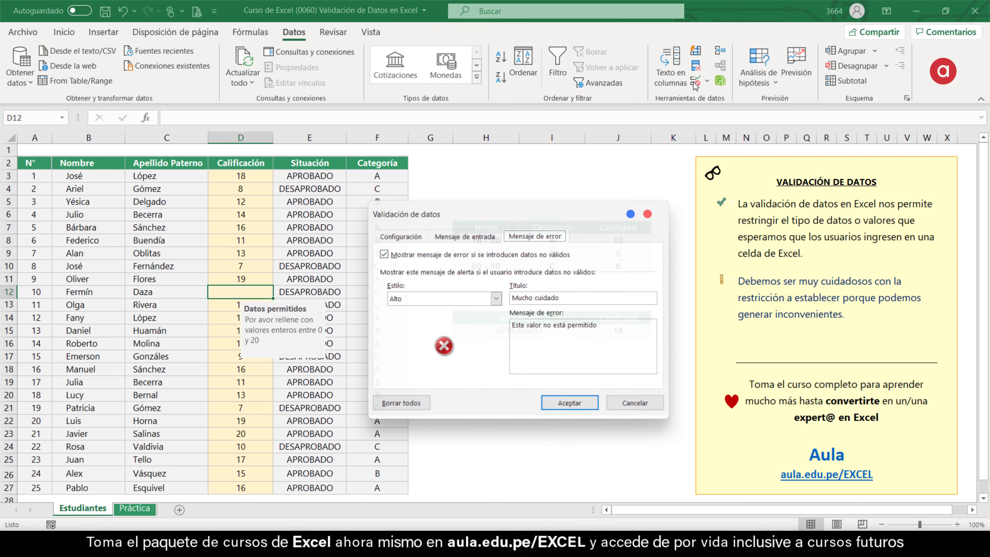
click(410, 243)
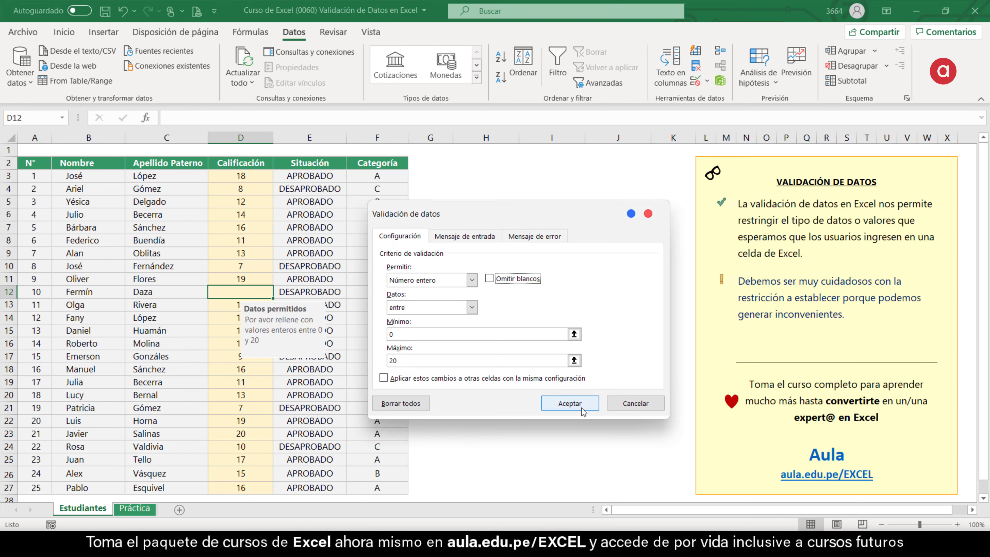
click(572, 404)
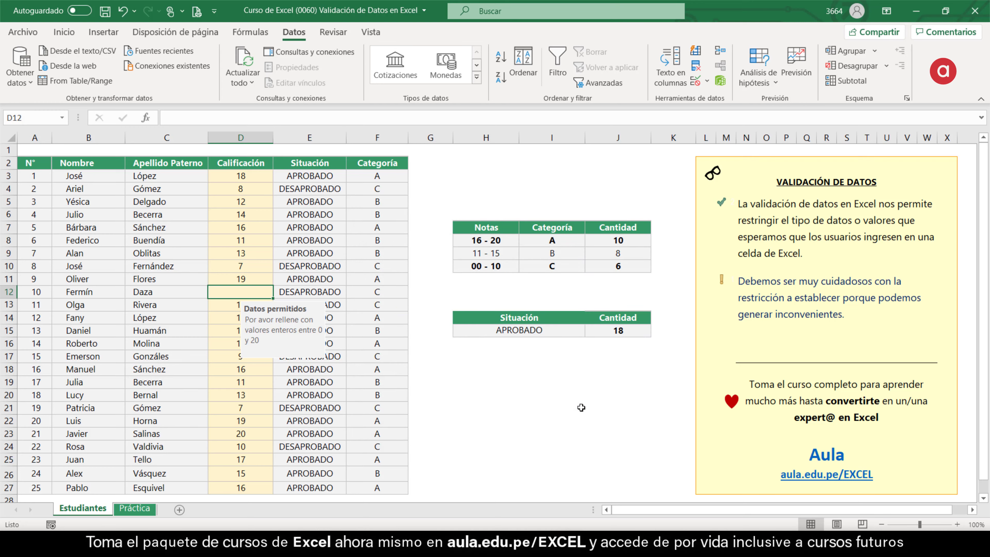